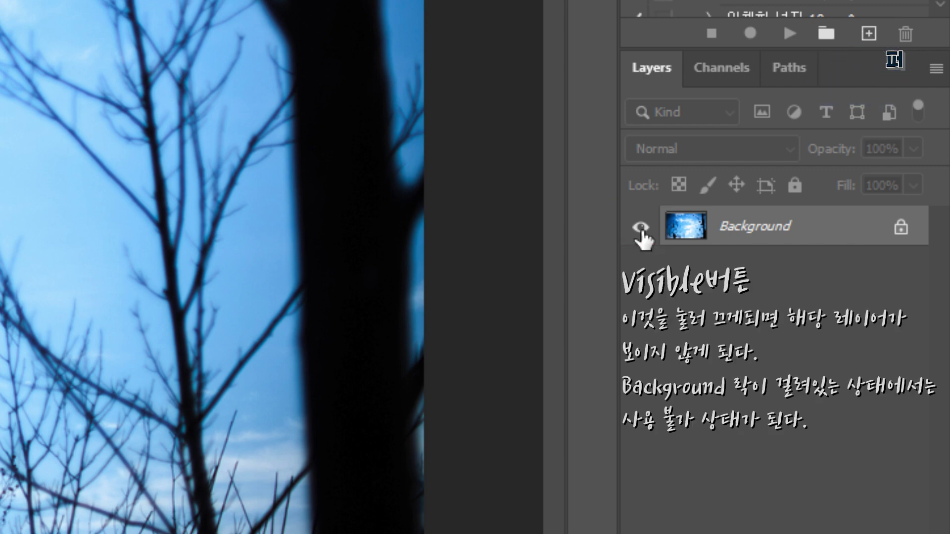
Dismiss the locked-background warning and convert the sky photo Background into Layer 0.
drag(578, 264, 243, 238)
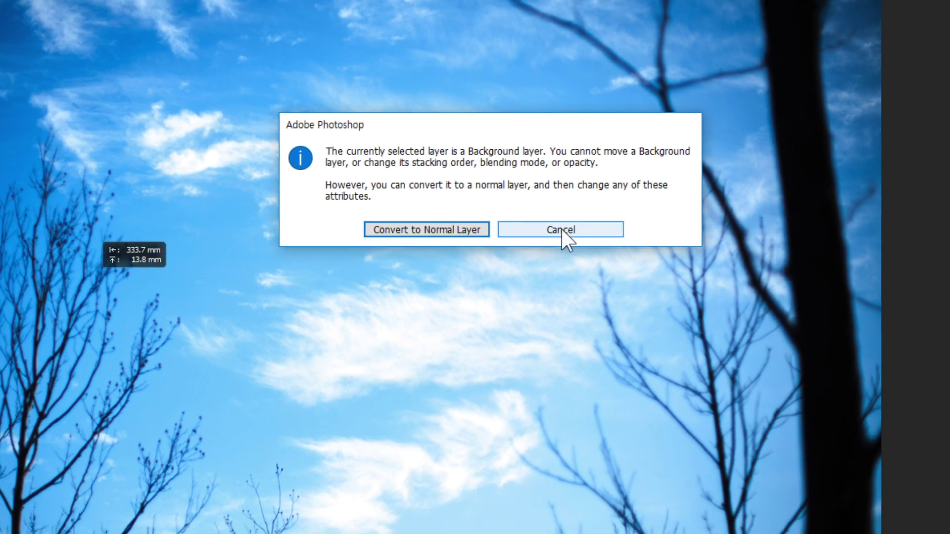
click(559, 306)
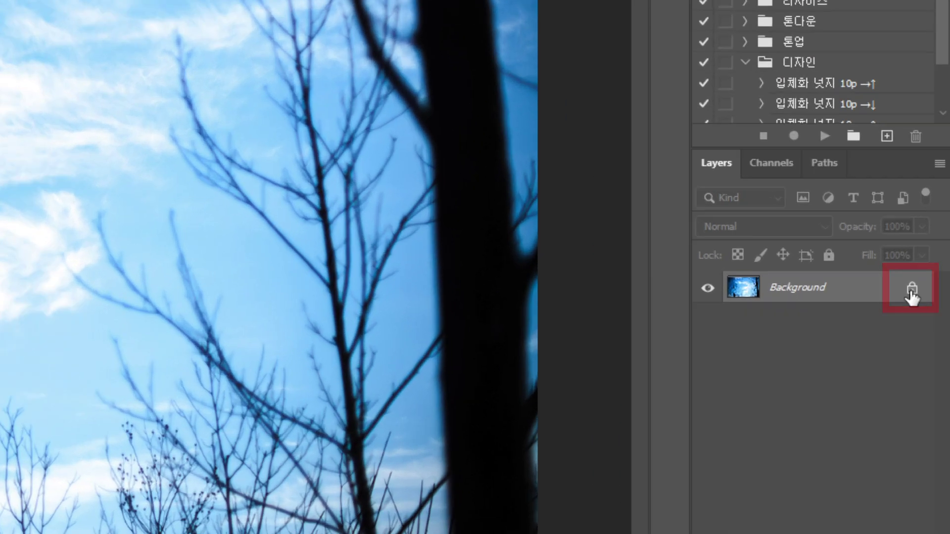
click(911, 288)
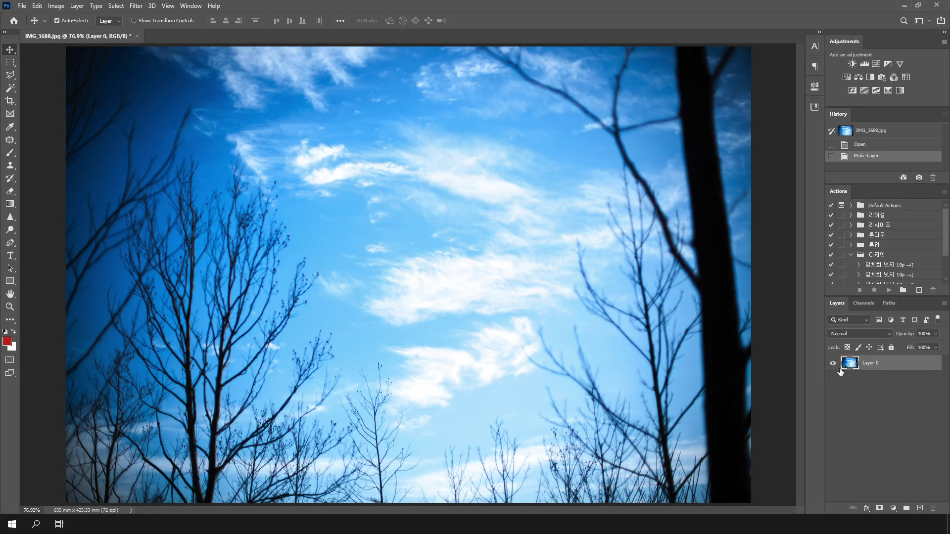
Toggle Layer 0's visibility off and on, then shift the sky photo down and left.
click(833, 365)
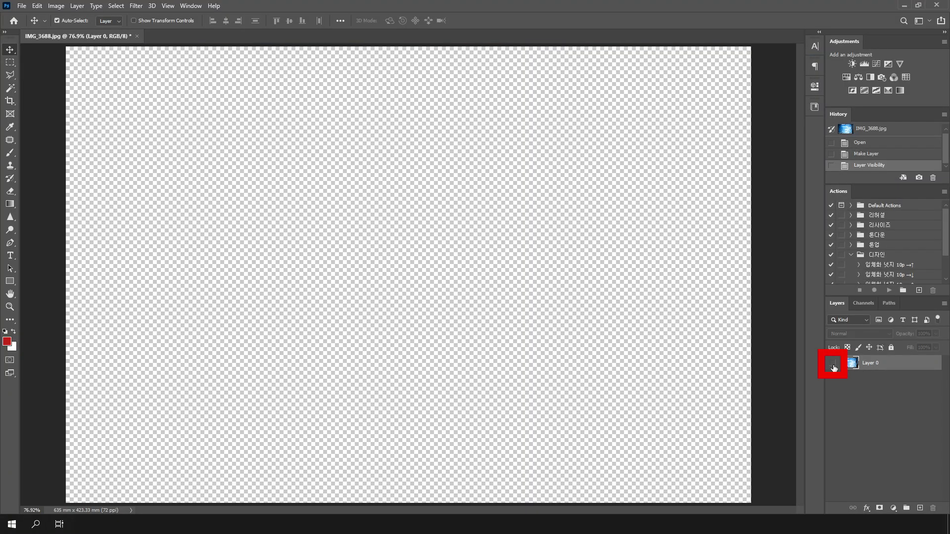
click(833, 365)
click(833, 365)
click(833, 365)
mouse_move(555, 322)
mouse_down()
mouse_move(402, 323)
mouse_move(541, 354)
mouse_up()
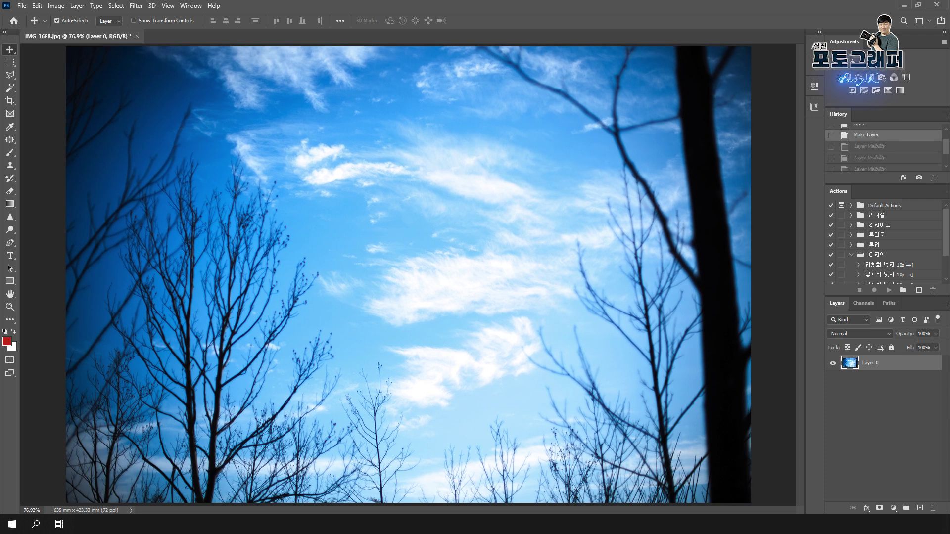
drag(692, 297, 667, 312)
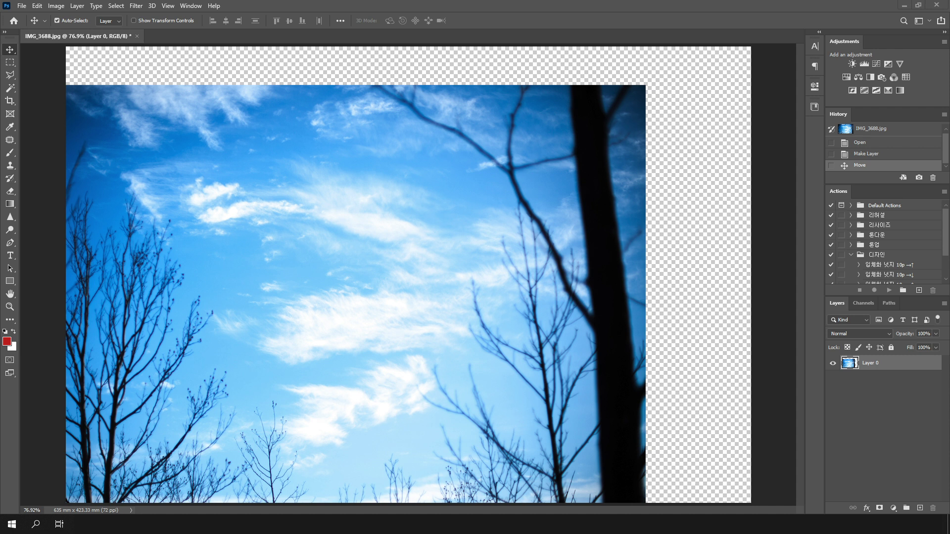
Switch to the folder containing the cat images with Alt+Tab.
key(alt+Tab)
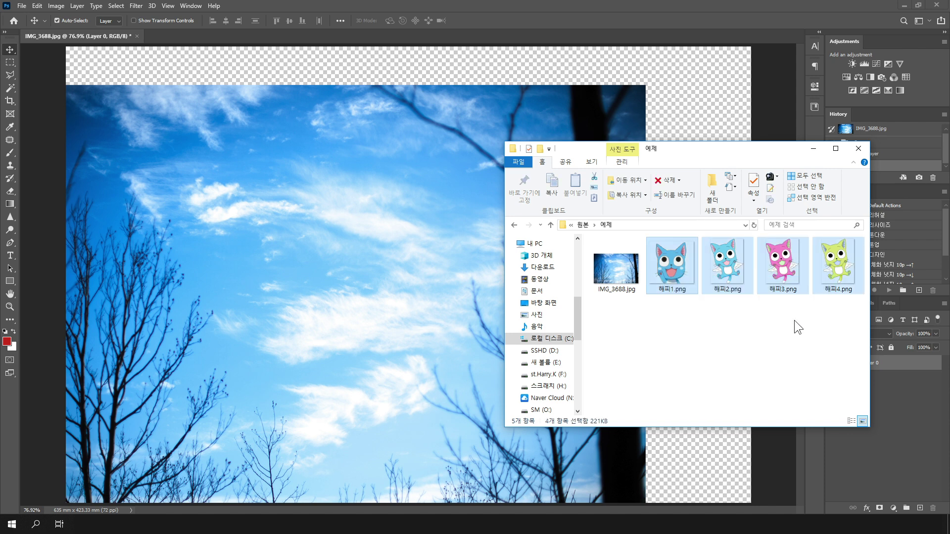
Drag 해피1.png from the file browser onto the sky photo as a new layer.
drag(847, 323, 652, 254)
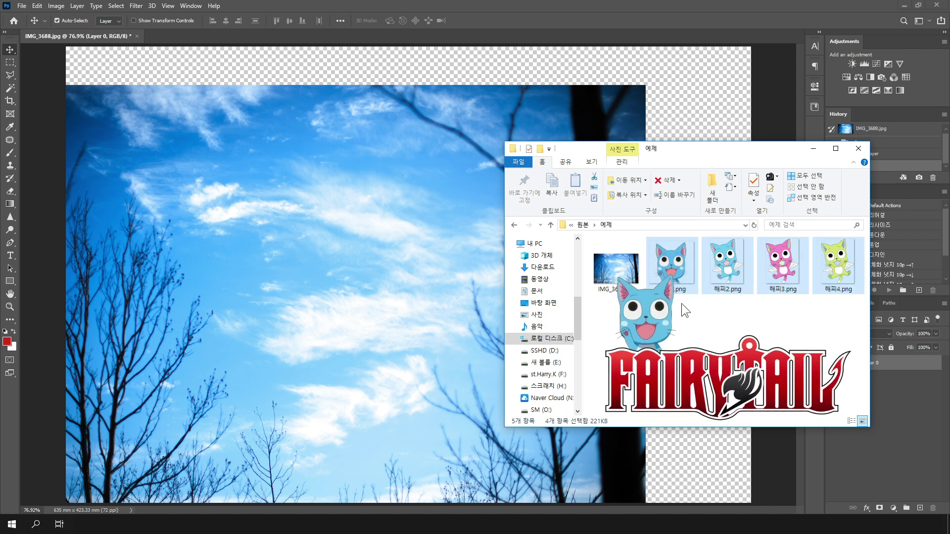
click(864, 317)
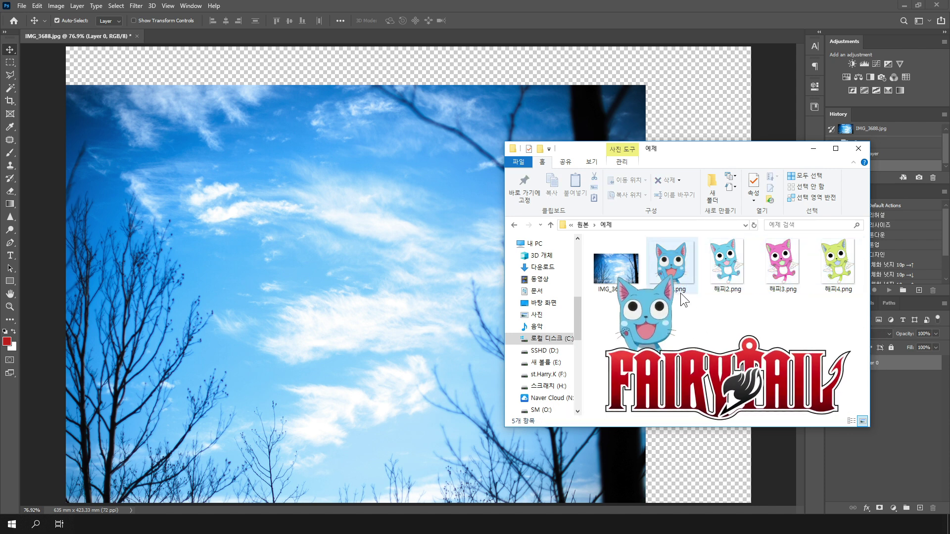
drag(667, 263, 364, 292)
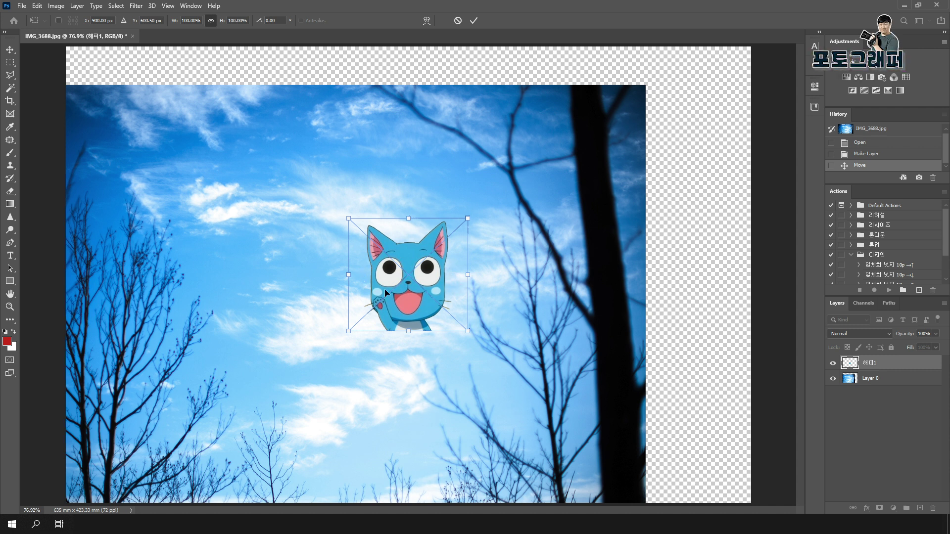
Commit the placed 해피1 cat and move it down to the photo's lower-left bottom edge.
drag(421, 284, 679, 250)
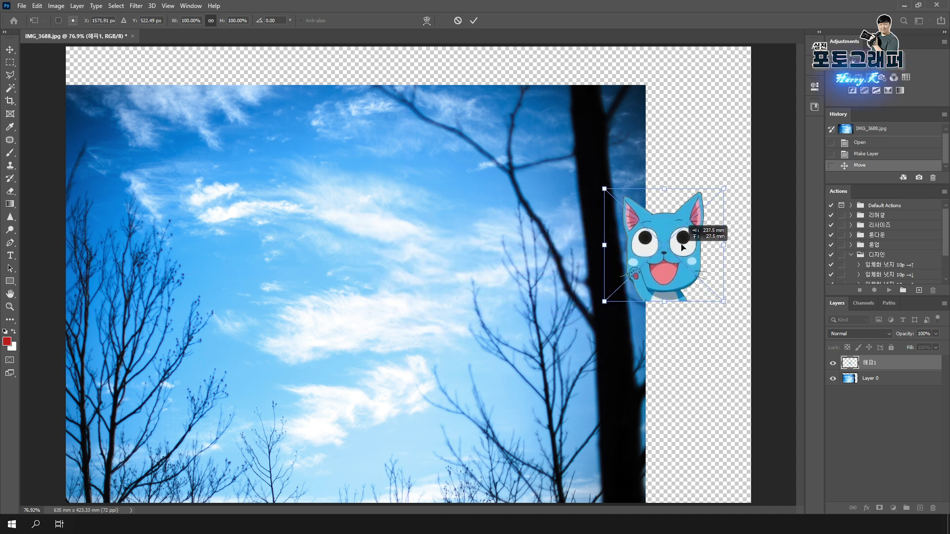
drag(692, 251, 510, 276)
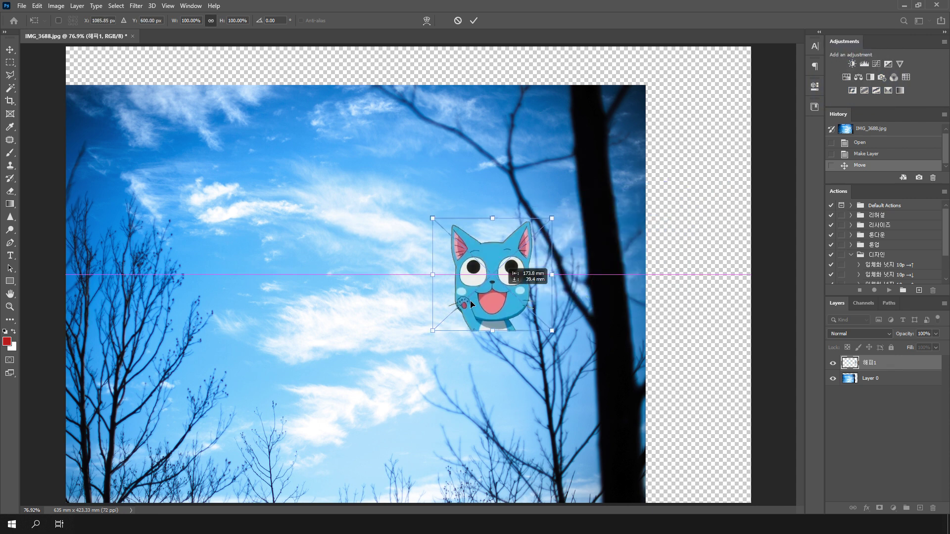
key(Return)
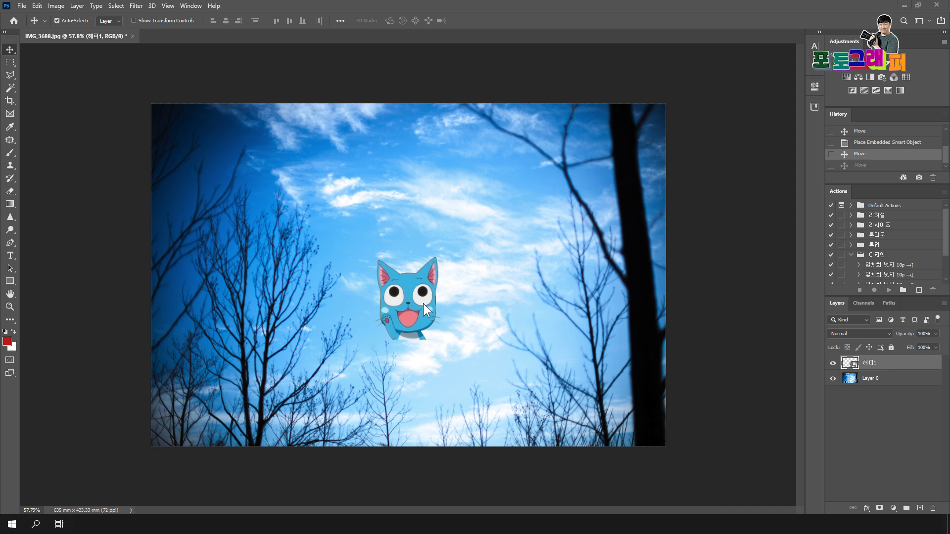
drag(425, 299, 385, 414)
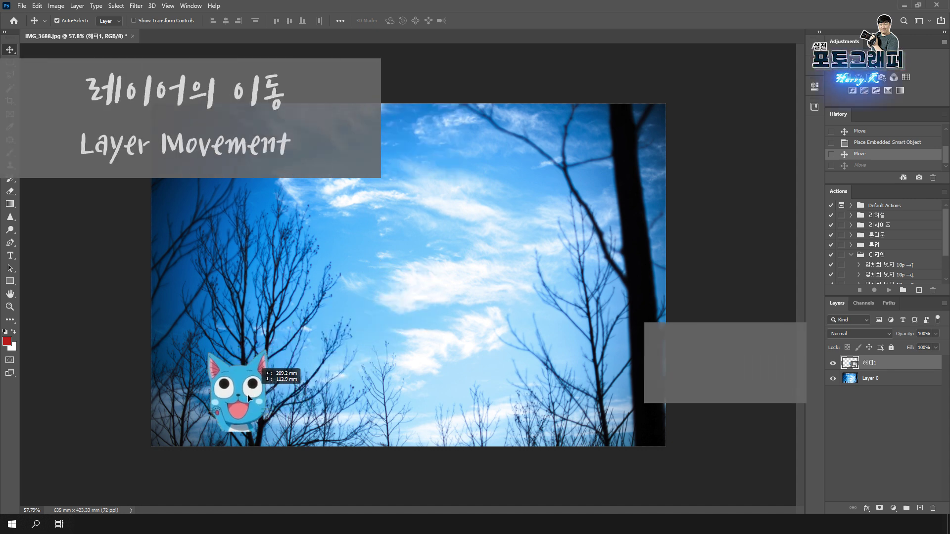
drag(385, 414, 387, 414)
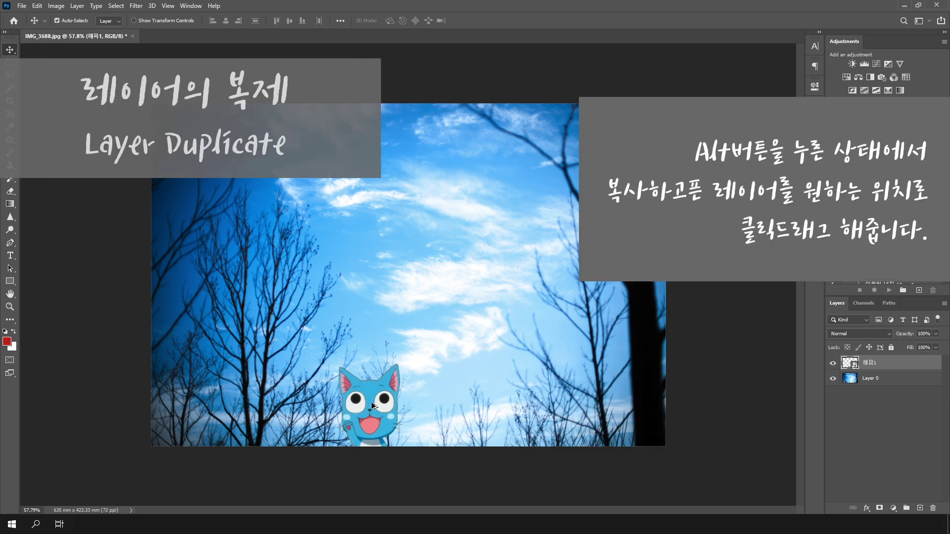
Duplicate the cat twice, via Alt-drag and Ctrl+J, placing copies to its right and left.
drag(372, 407, 458, 393)
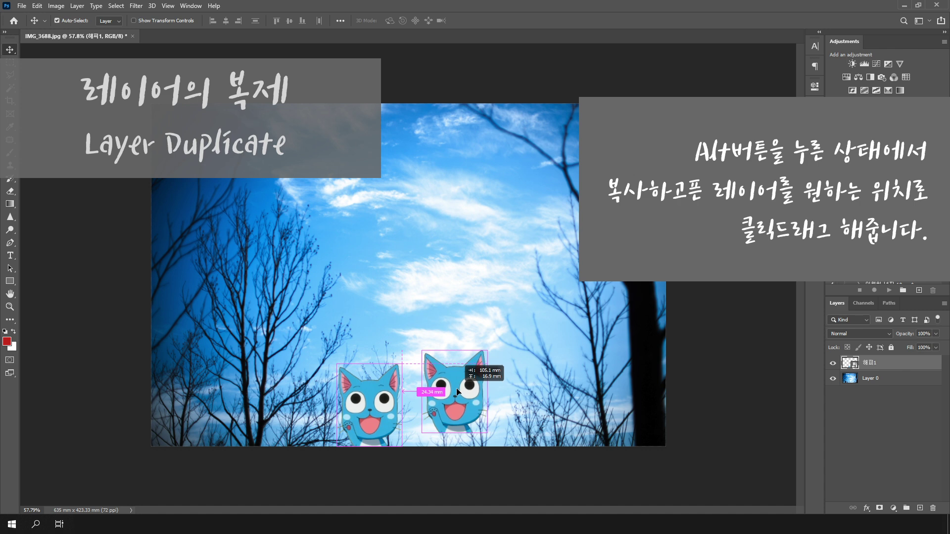
drag(460, 392, 489, 391)
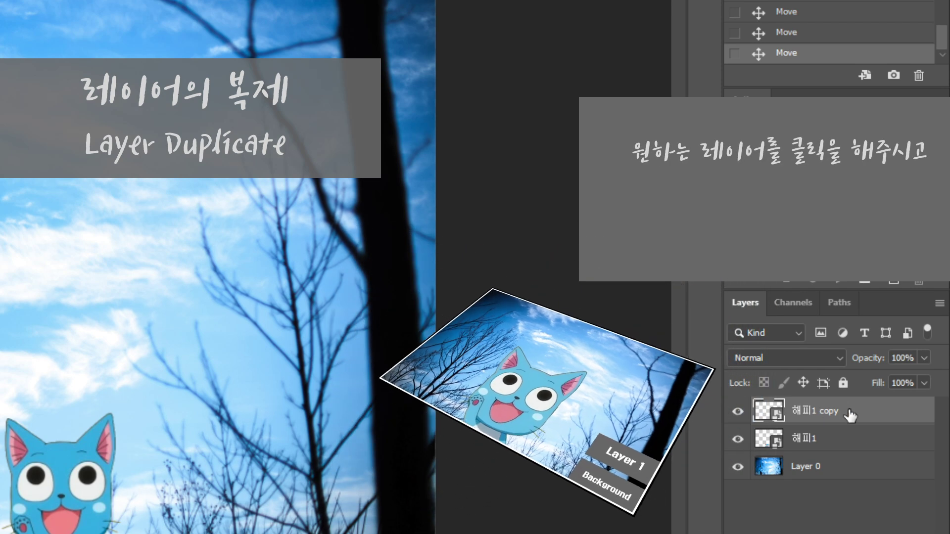
click(847, 436)
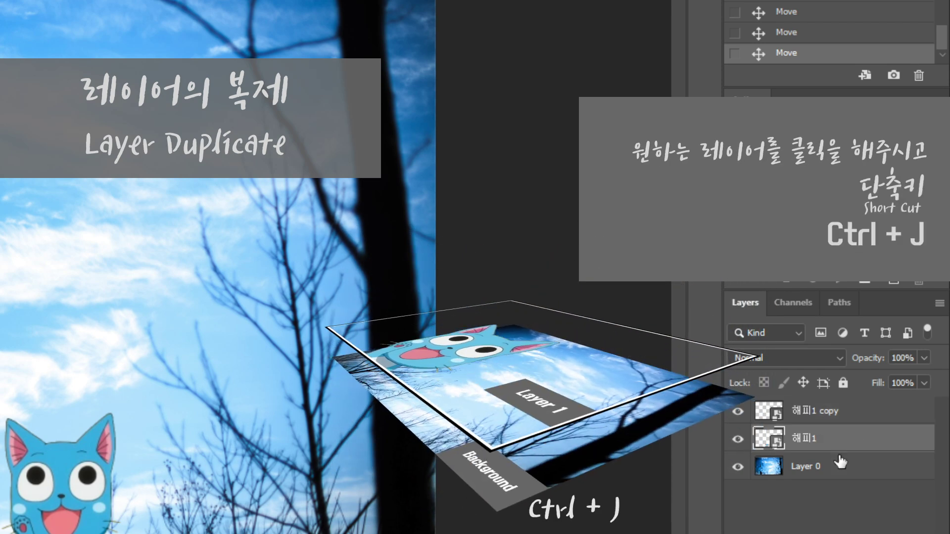
key(ctrl+j)
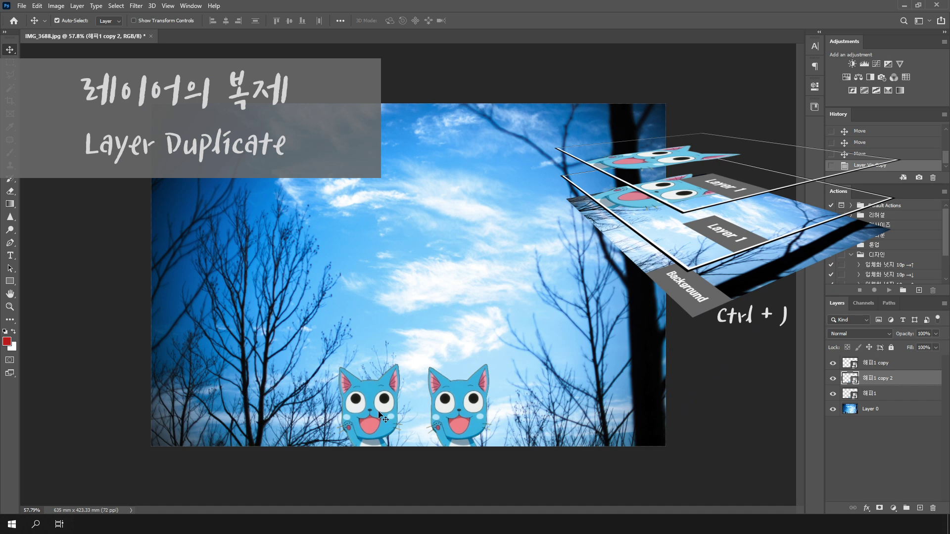
drag(379, 417, 336, 382)
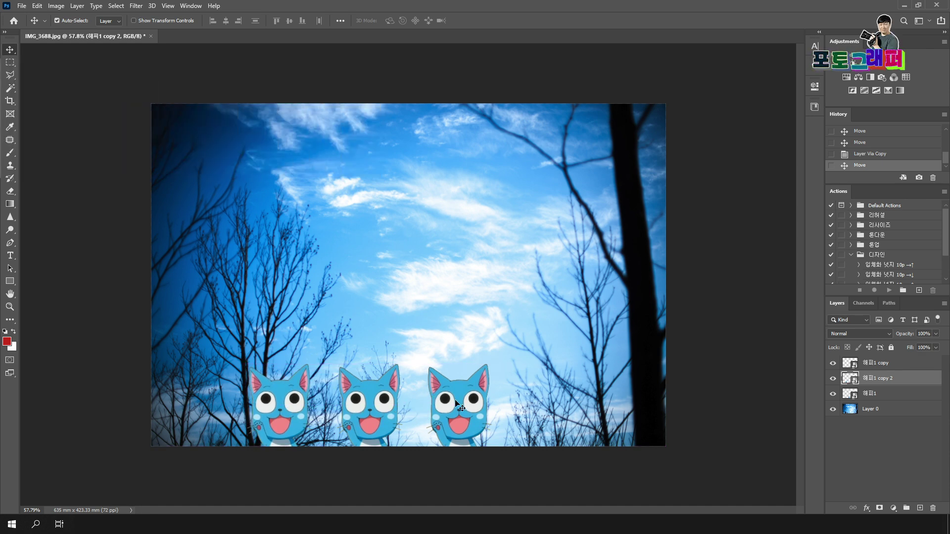
click(380, 409)
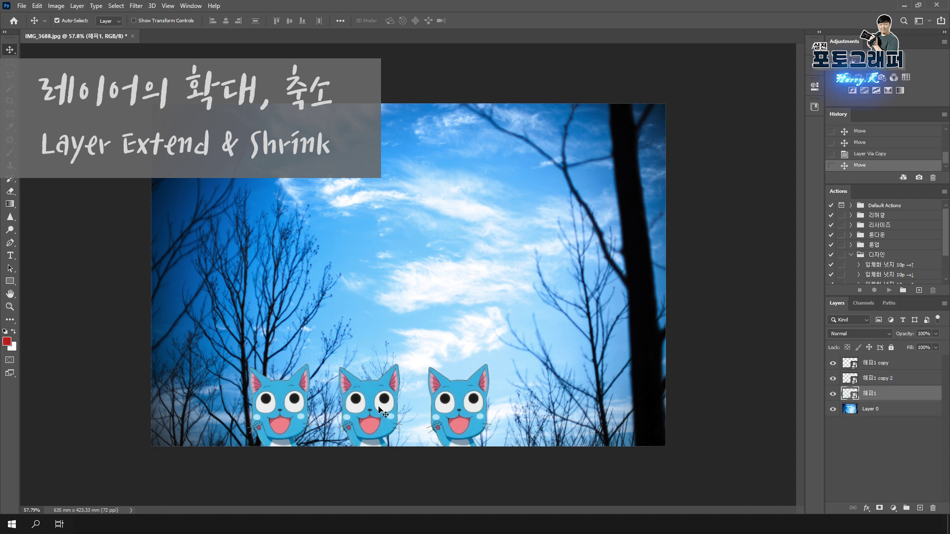
Shrink the middle cat to about 66% with Free Transform.
key(ctrl+t)
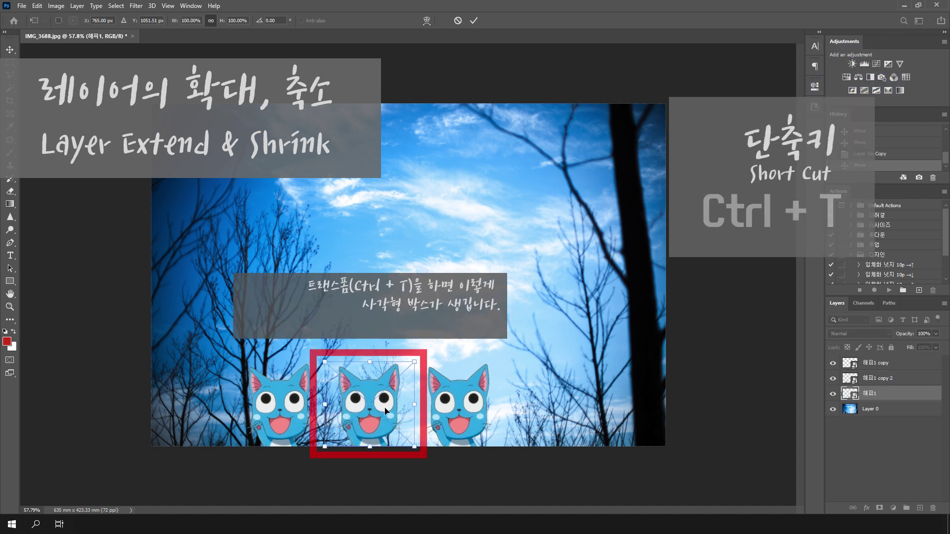
drag(420, 365, 384, 391)
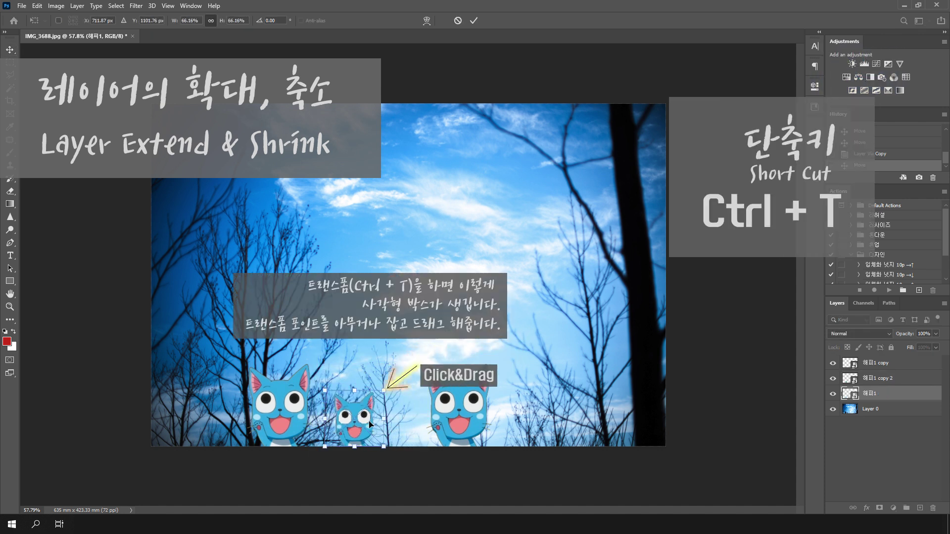
key(Return)
Enlarge the right cat with Free Transform and shift it left.
click(485, 381)
key(ctrl+t)
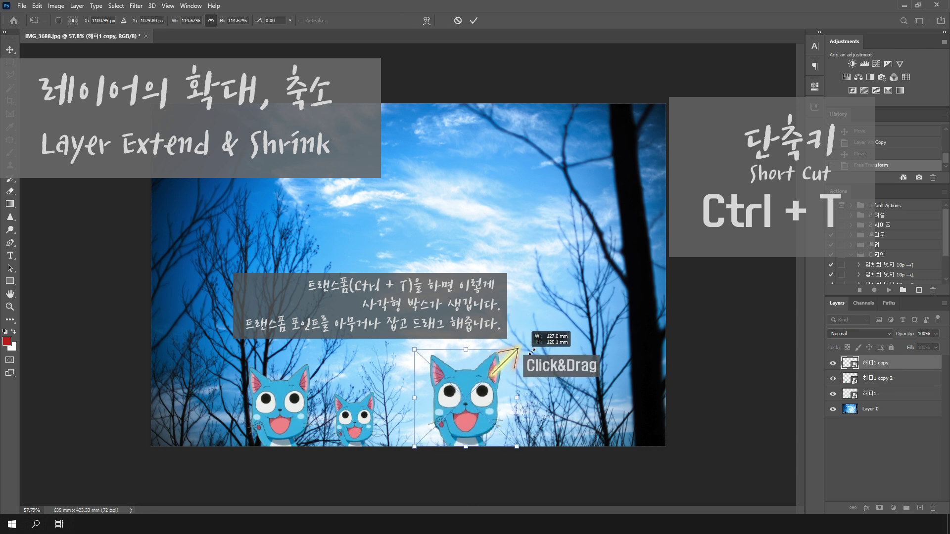
drag(504, 366, 541, 368)
key(Return)
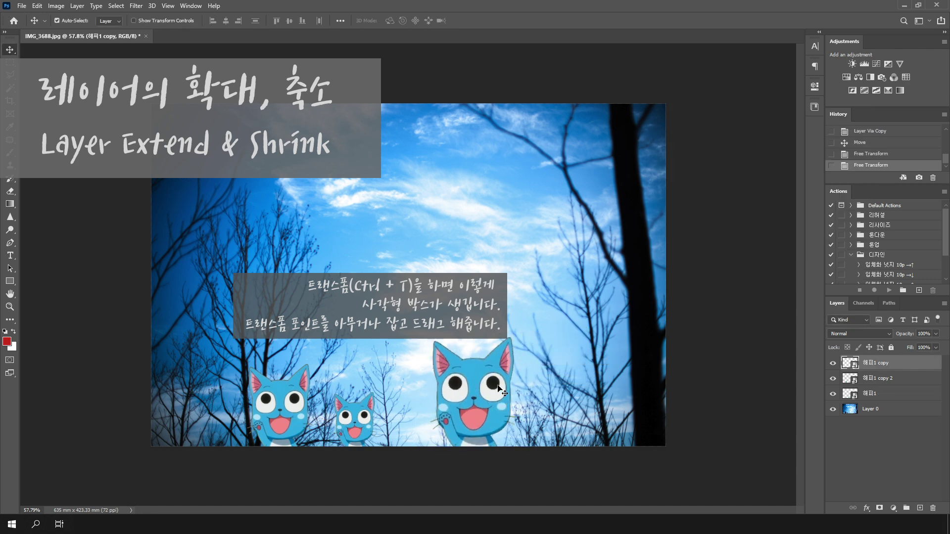
scroll(470, 363, up, 2)
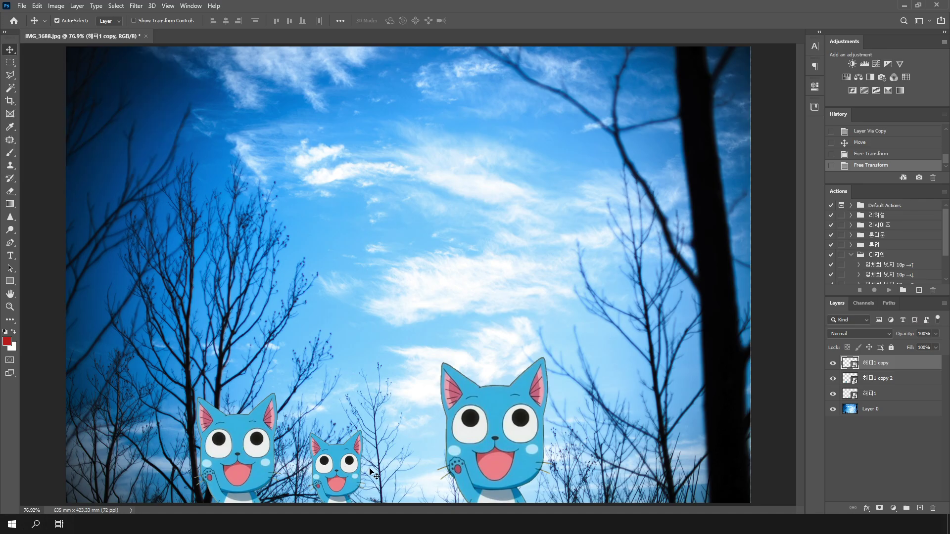
drag(515, 470, 484, 470)
Slide the small and left cats rightward to respace all three along the bottom.
drag(347, 467, 411, 468)
drag(243, 467, 352, 468)
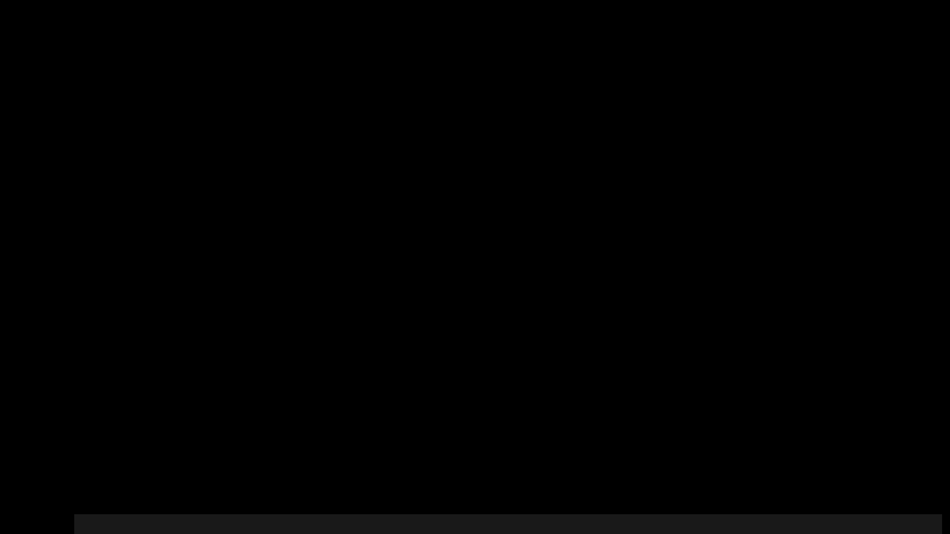